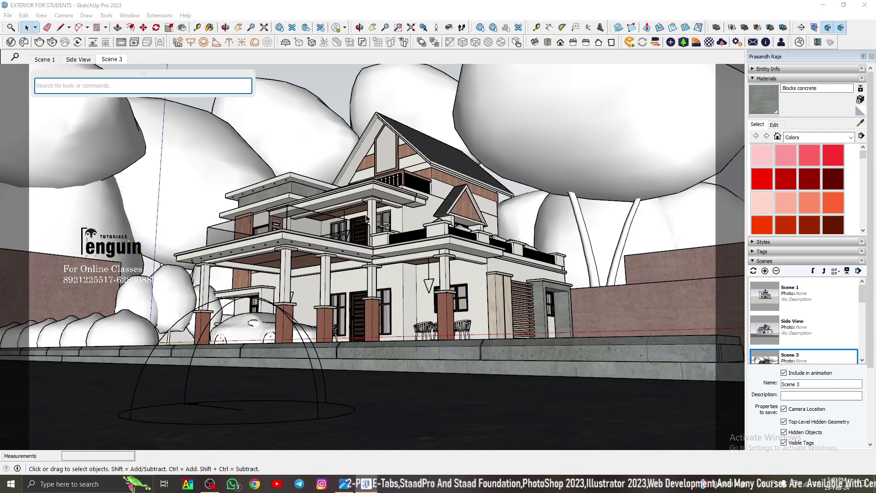
- Dismiss the tool search box so the house shows in its Scene 3 street view
key(Escape)
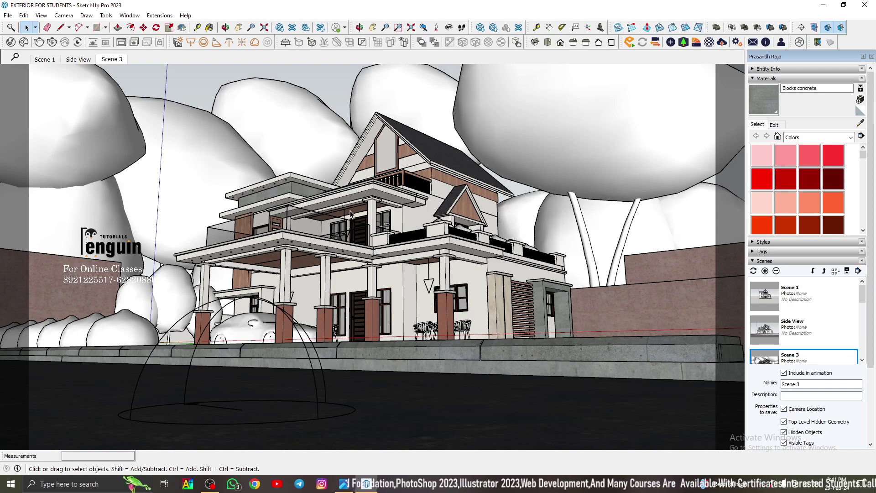
scroll(382, 219, up, 3)
middle_drag(384, 219, 385, 268)
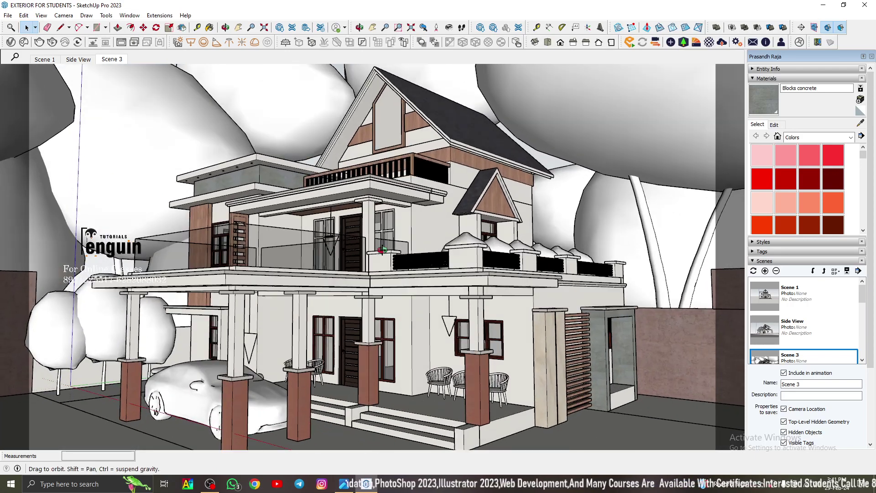
key(space)
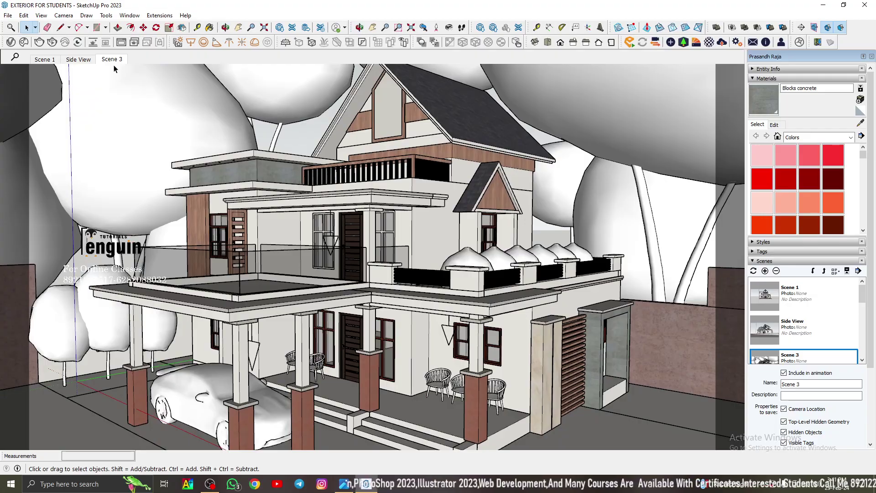
click(112, 60)
mouse_move(346, 173)
middle_down()
mouse_move(401, 225)
mouse_move(296, 251)
mouse_move(365, 238)
middle_up()
scroll(401, 225, up, 2)
scroll(401, 225, up, 2)
scroll(401, 225, down, 3)
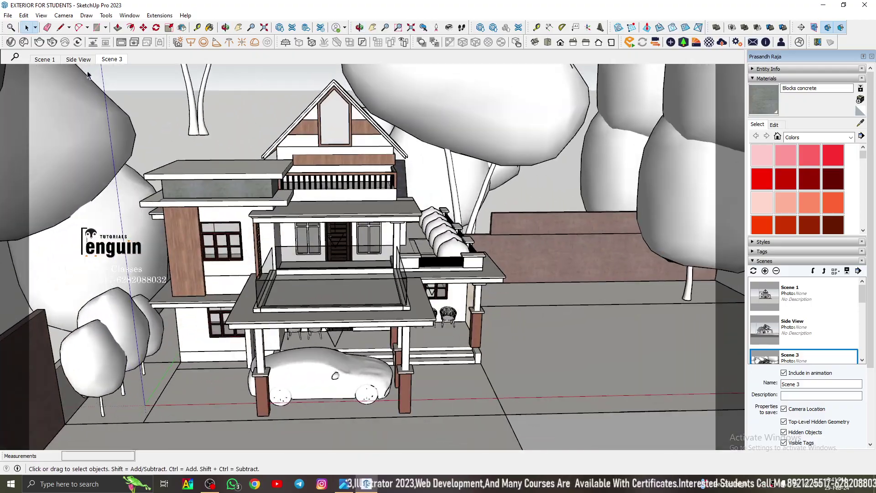
click(111, 60)
middle_drag(319, 256, 387, 325)
scroll(387, 325, up, 2)
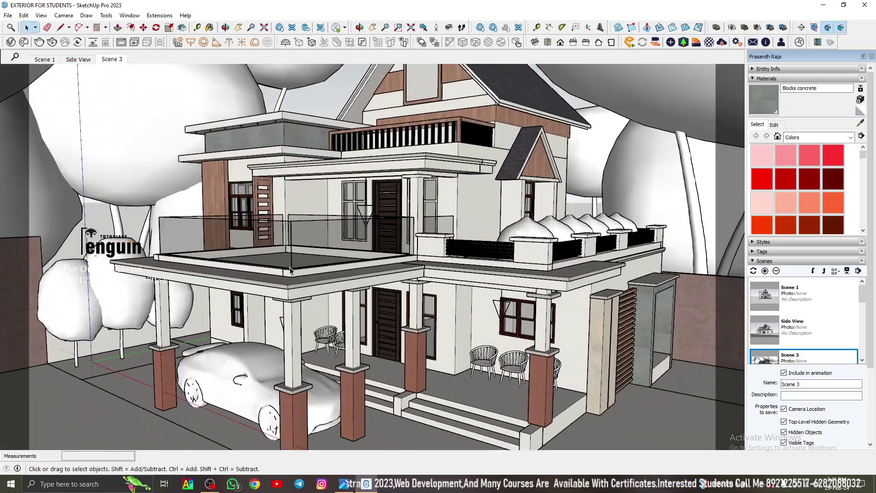
scroll(387, 325, up, 3)
click(112, 59)
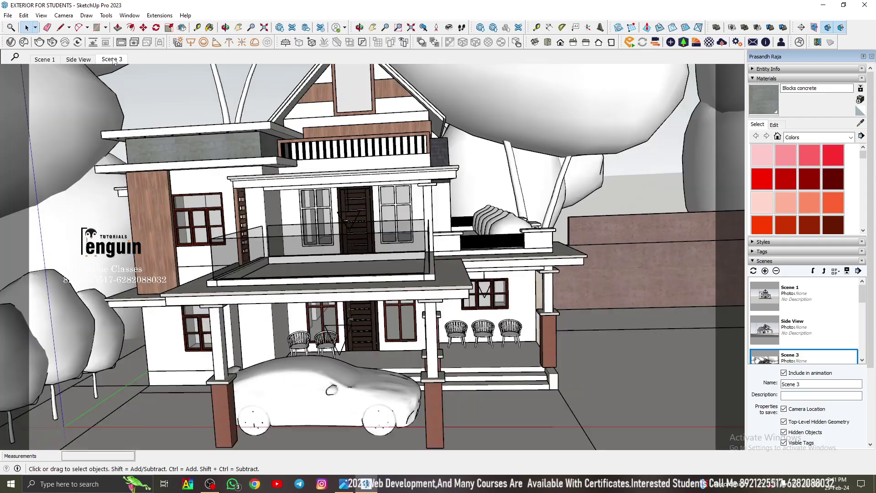
click(113, 60)
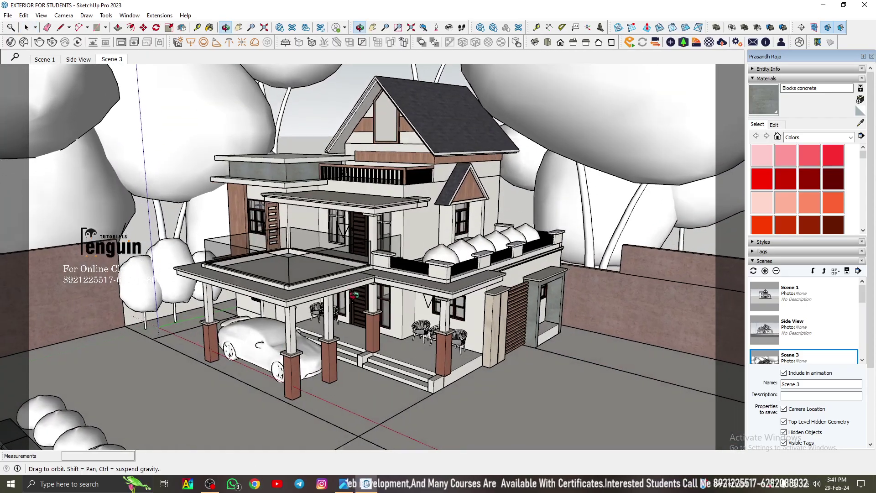
mouse_move(349, 194)
middle_down()
mouse_move(393, 228)
mouse_move(460, 199)
mouse_move(308, 214)
mouse_move(297, 257)
middle_up()
scroll(405, 235, up, 4)
scroll(298, 257, up, 3)
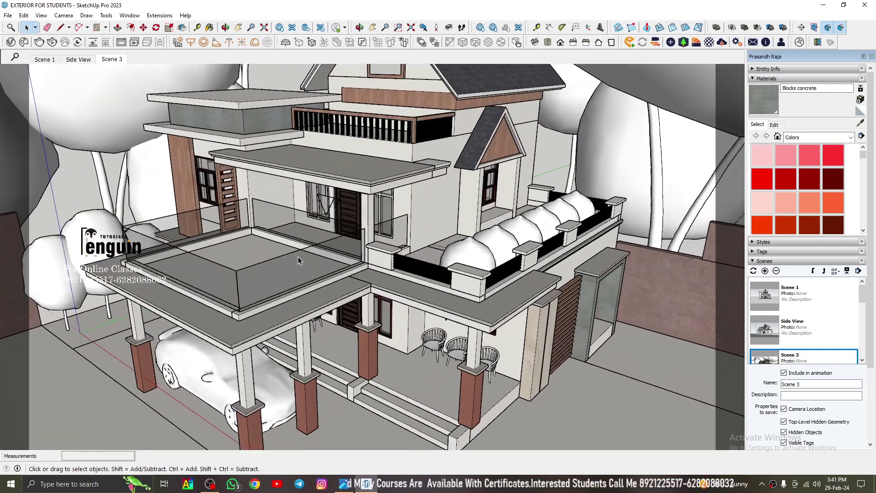
scroll(297, 256, up, 2)
click(317, 222)
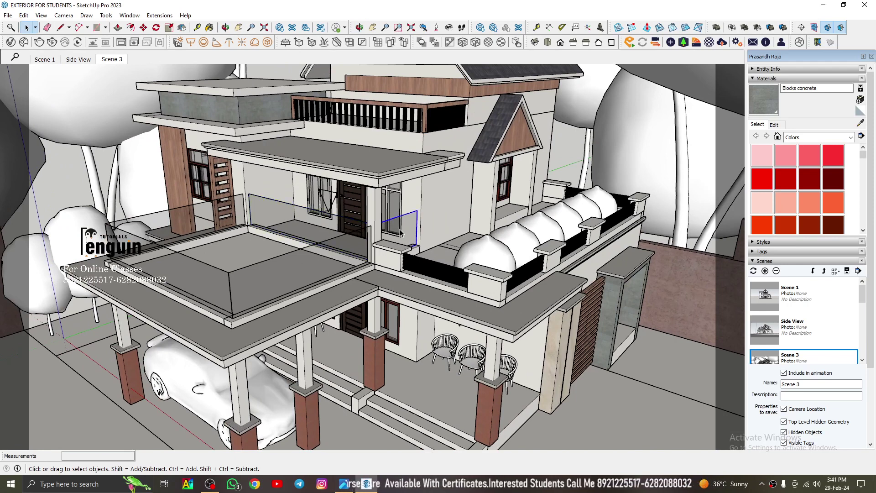
click(302, 258)
click(202, 278)
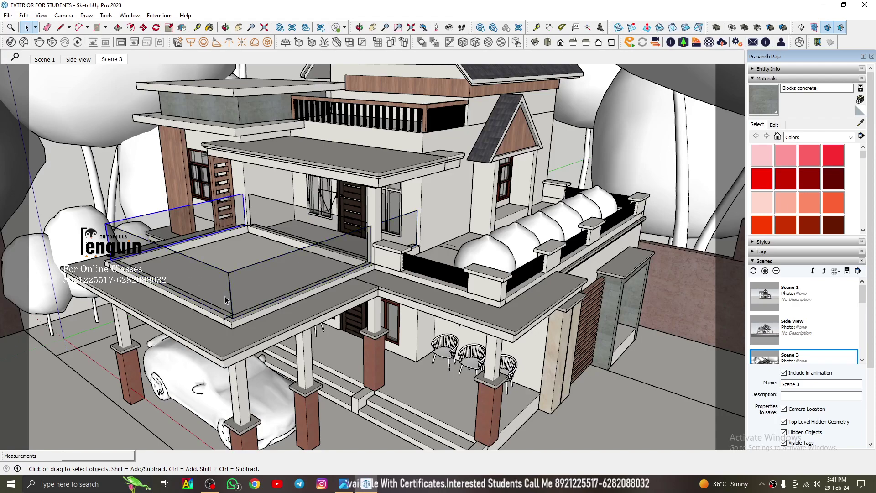
mouse_move(226, 296)
middle_down()
mouse_move(266, 261)
mouse_move(242, 264)
middle_up()
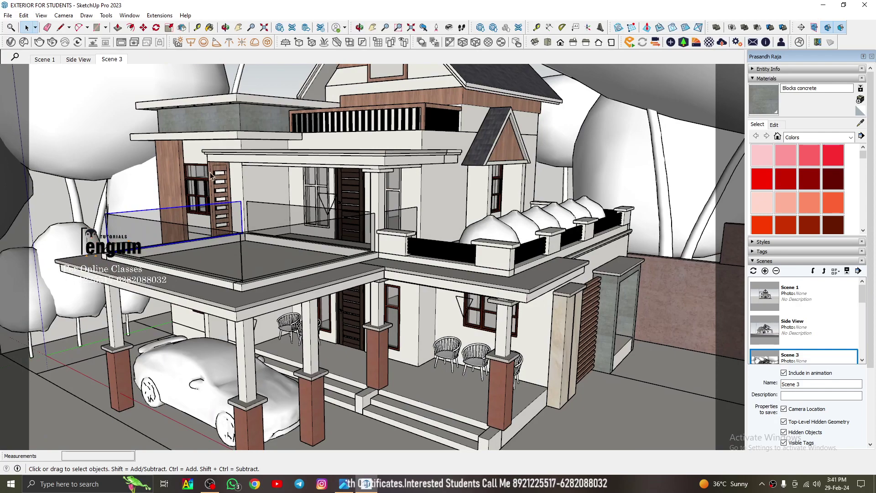
scroll(616, 292, up, 2)
scroll(589, 320, up, 1)
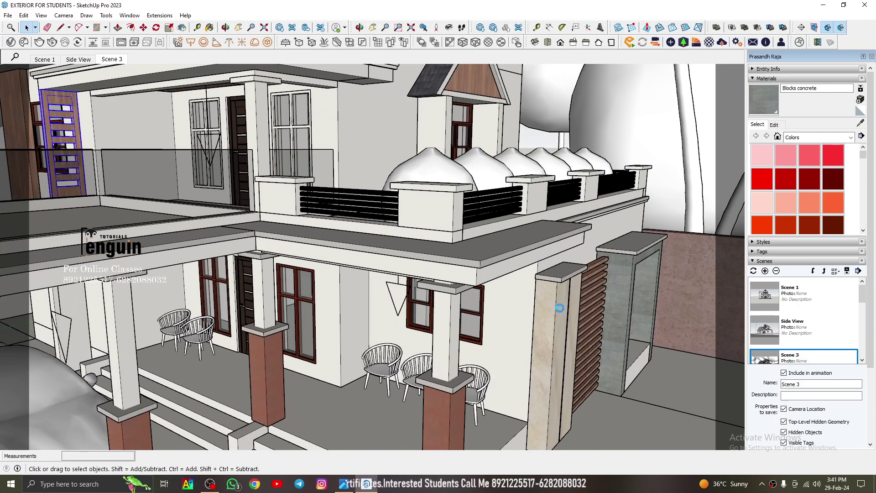
scroll(463, 267, up, 2)
middle_drag(463, 267, 568, 261)
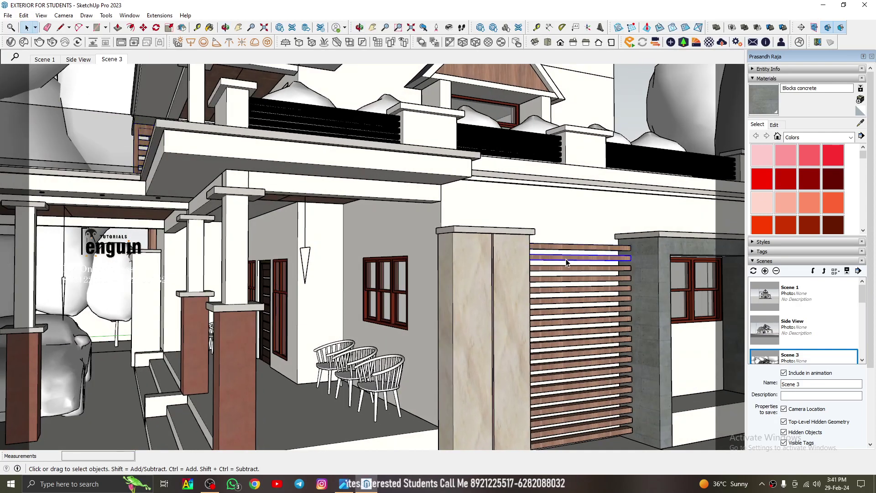
click(569, 269)
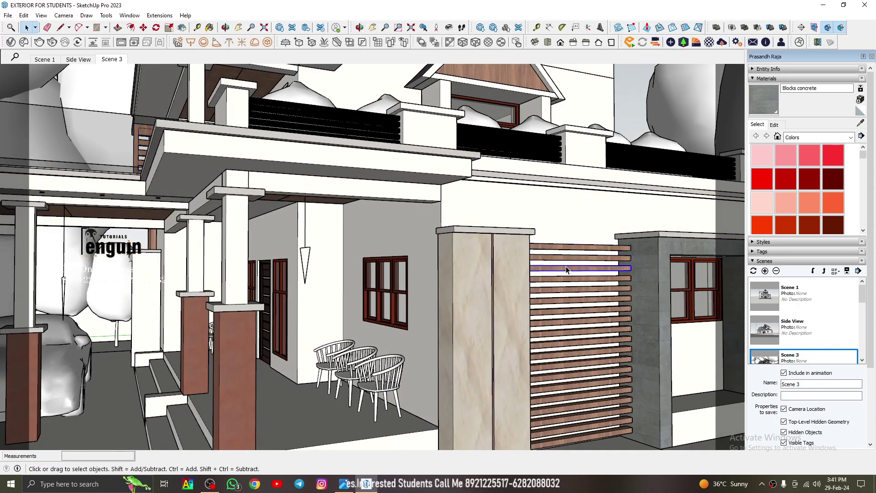
click(493, 283)
- From Scene 3, zoom and orbit into a frontal close-up of the porch and car
click(107, 60)
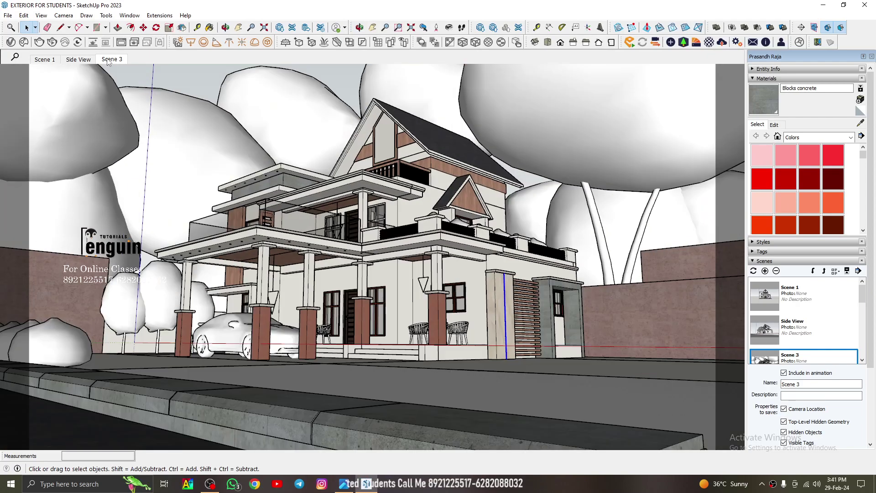
middle_drag(285, 302, 317, 332)
scroll(320, 332, up, 1)
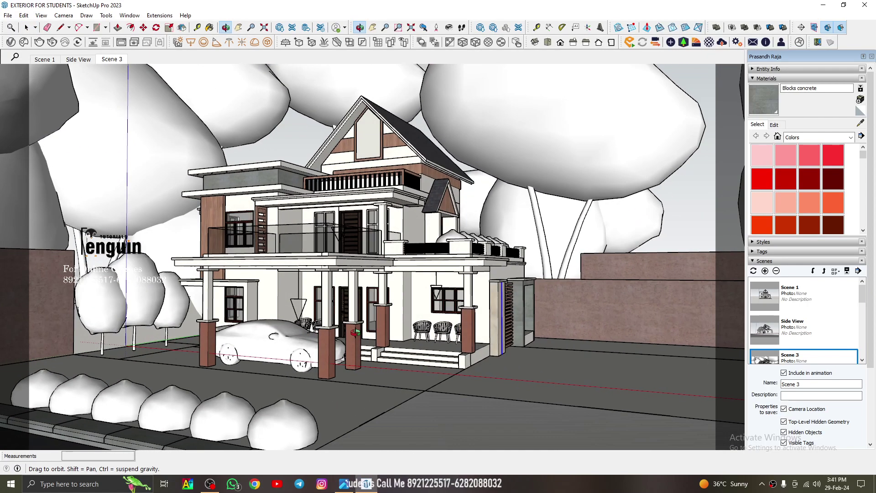
scroll(329, 333, up, 1)
scroll(333, 333, up, 1)
scroll(340, 333, up, 2)
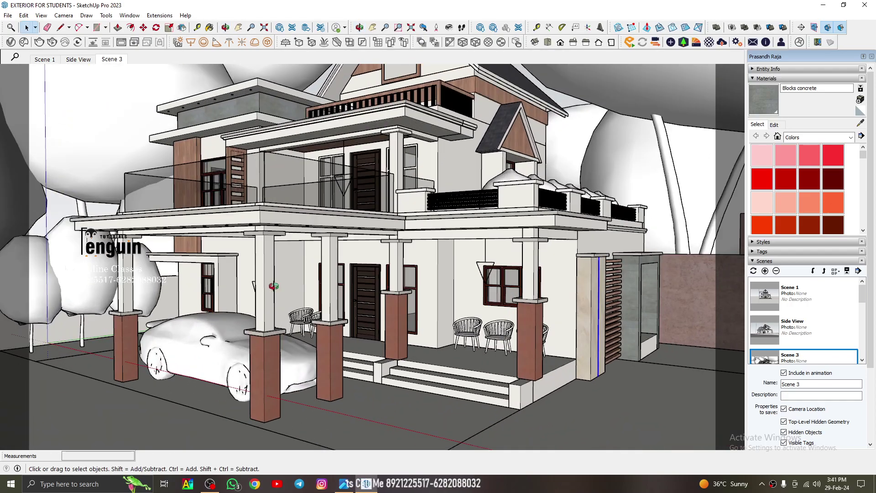
mouse_move(274, 286)
middle_down()
mouse_move(492, 276)
mouse_move(245, 210)
mouse_move(265, 250)
mouse_move(305, 287)
mouse_move(361, 312)
mouse_move(324, 306)
middle_up()
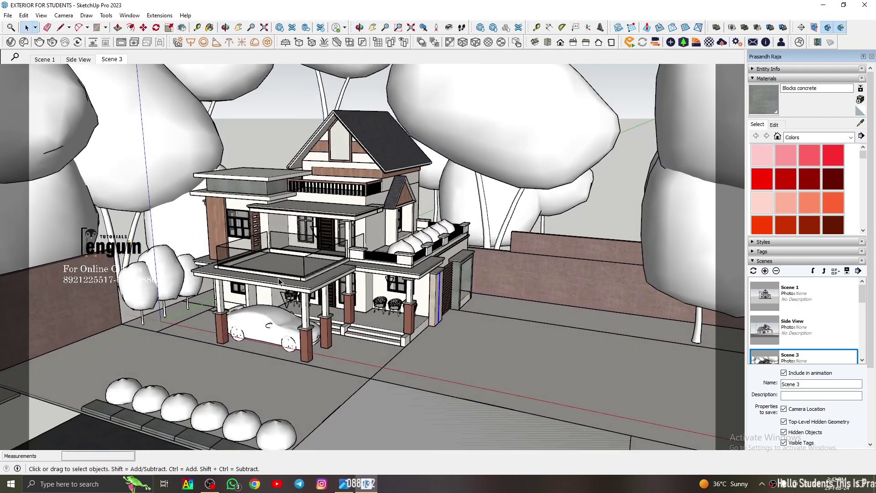
scroll(324, 306, down, 3)
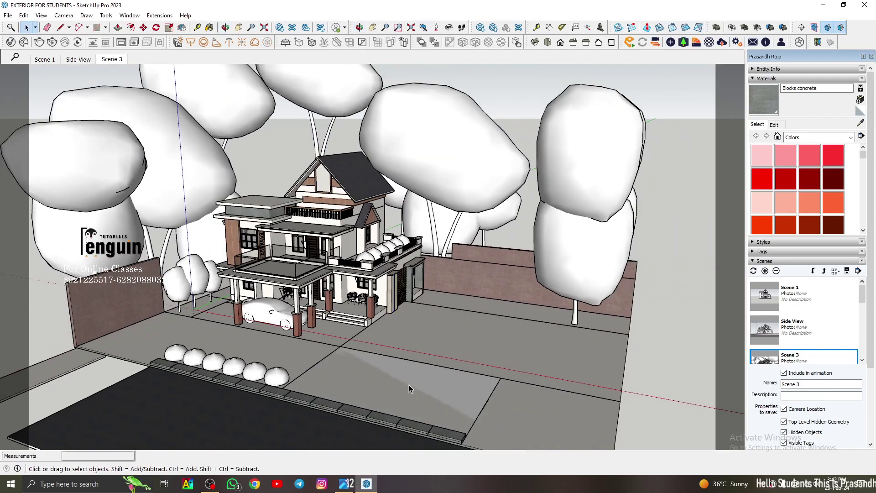
scroll(409, 378, up, 2)
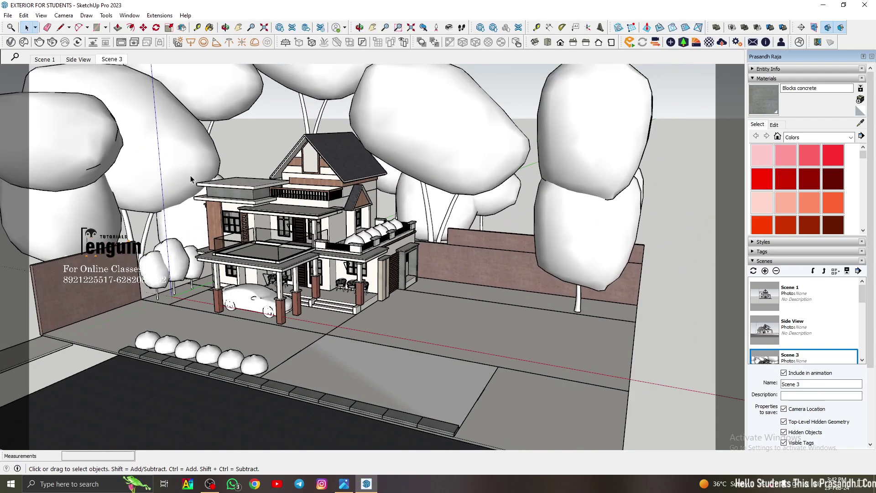
- Select and deselect the left tree, orbit around the car, then restore Scene 3
click(191, 170)
click(284, 126)
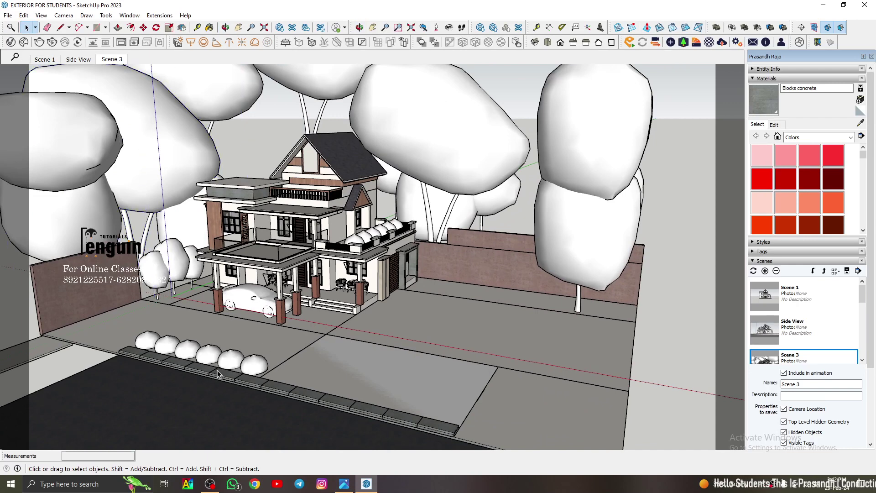
scroll(218, 375, up, 3)
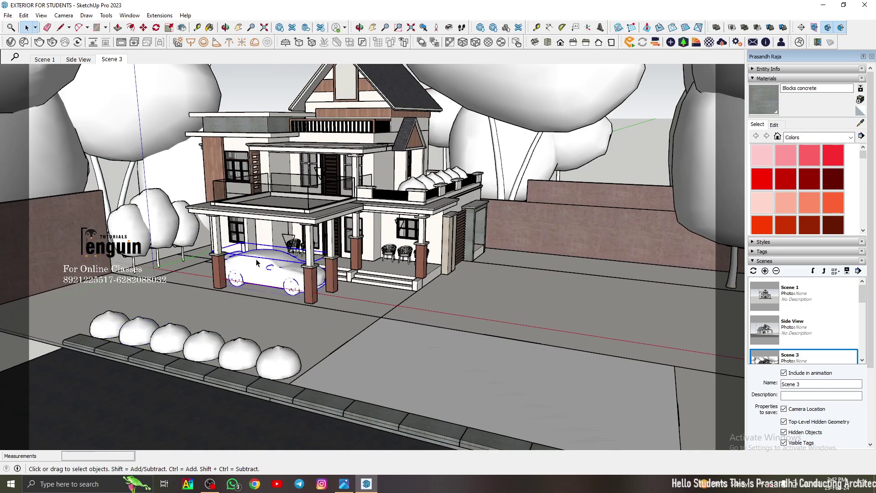
scroll(274, 258, up, 3)
middle_drag(274, 258, 504, 273)
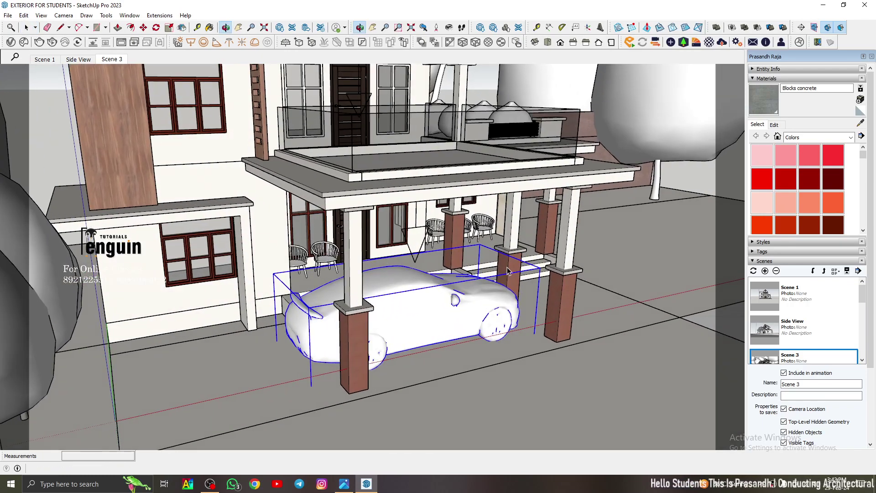
click(105, 64)
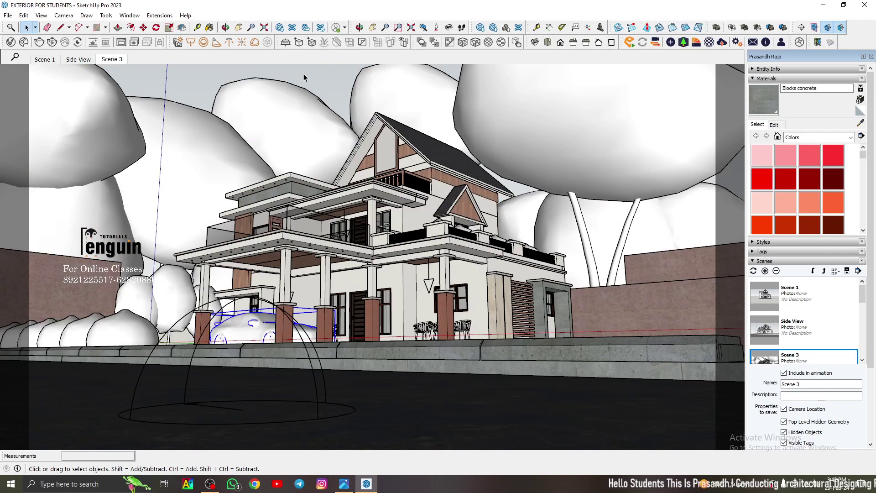
mouse_move(304, 78)
middle_down()
mouse_move(321, 293)
mouse_move(404, 399)
mouse_move(300, 394)
mouse_move(313, 365)
mouse_move(196, 353)
mouse_move(444, 353)
mouse_move(221, 358)
mouse_move(246, 354)
middle_up()
scroll(322, 292, down, 2)
click(403, 398)
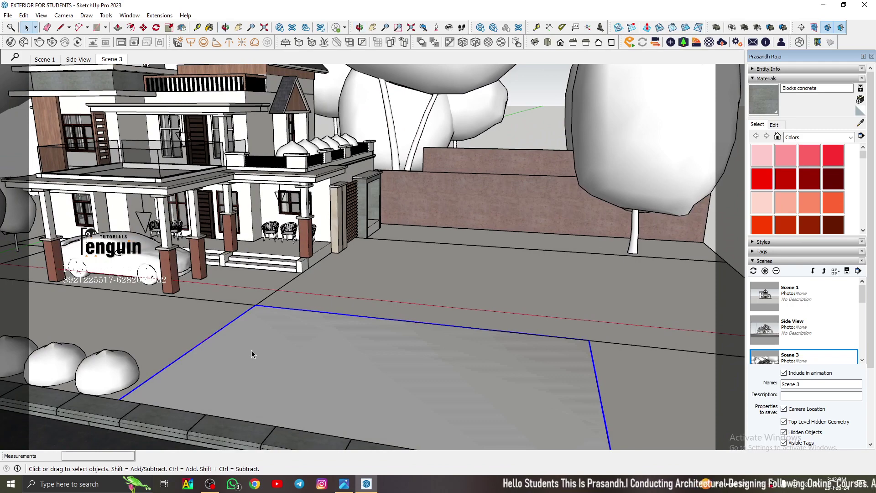
click(112, 60)
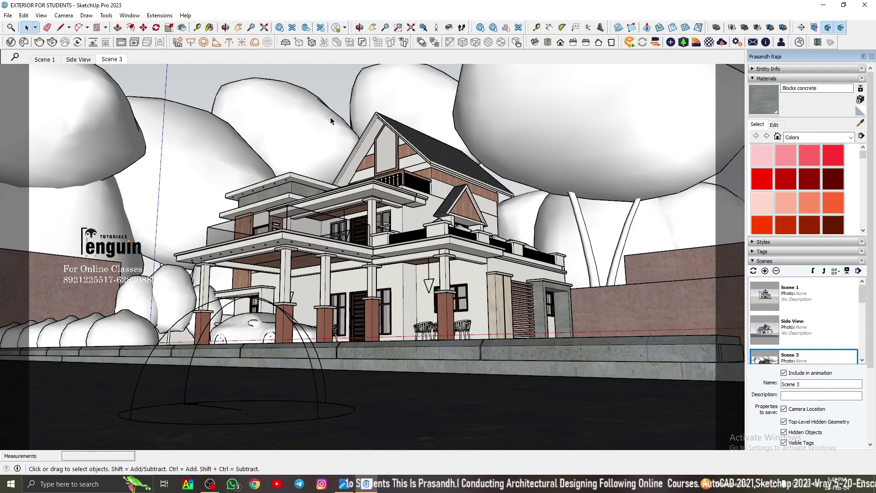
scroll(392, 147, up, 2)
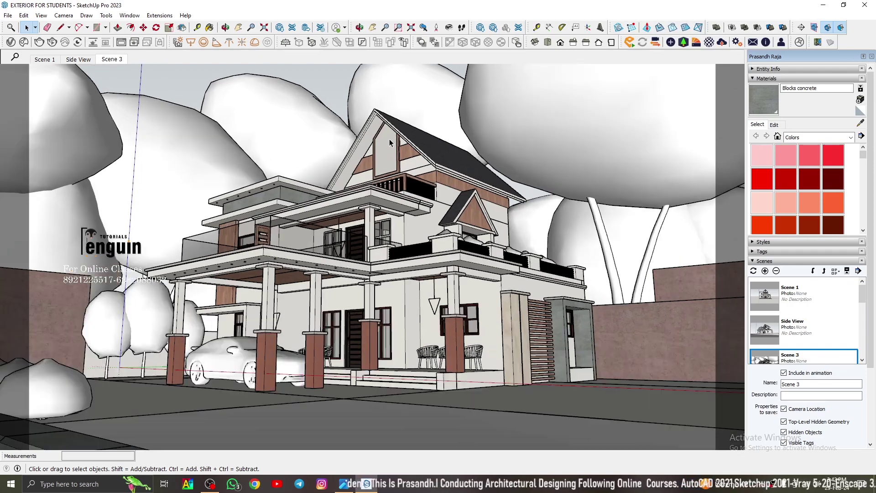
scroll(386, 130, up, 3)
scroll(386, 129, up, 2)
click(387, 164)
mouse_move(387, 164)
middle_down()
mouse_move(656, 196)
mouse_move(437, 149)
middle_up()
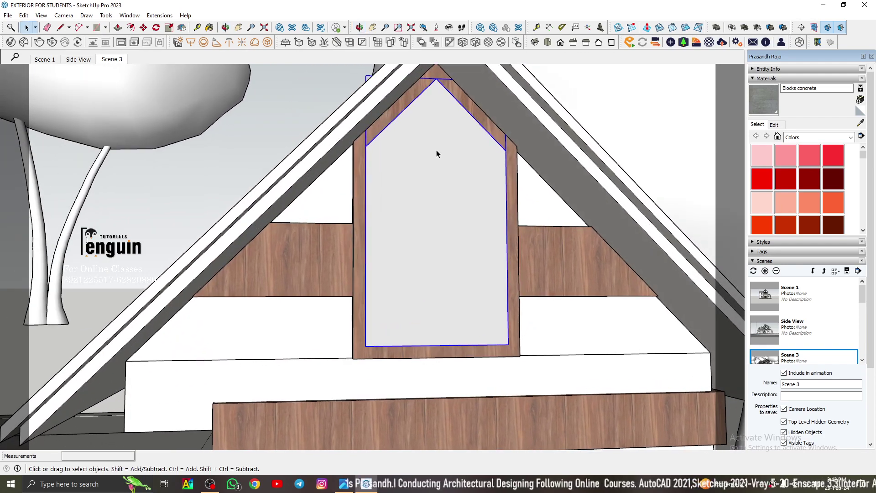
scroll(436, 149, up, 2)
middle_drag(443, 194, 391, 198)
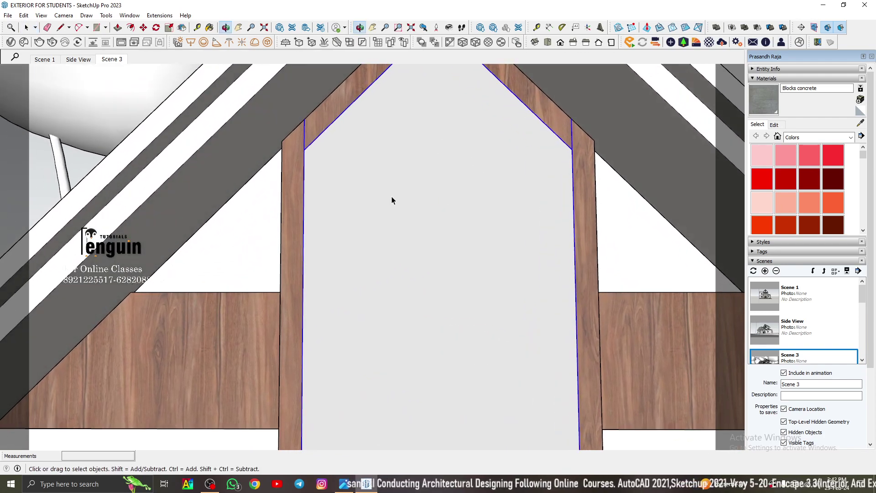
scroll(401, 210, down, 3)
middle_drag(418, 225, 377, 223)
scroll(360, 201, down, 3)
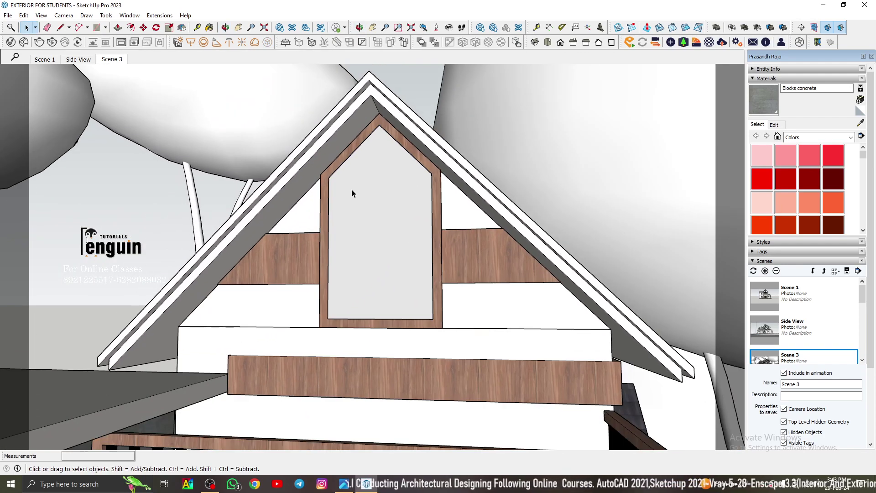
scroll(349, 212, up, 1)
scroll(348, 213, down, 5)
middle_drag(349, 212, 409, 300)
scroll(409, 300, up, 4)
click(407, 294)
scroll(356, 283, up, 3)
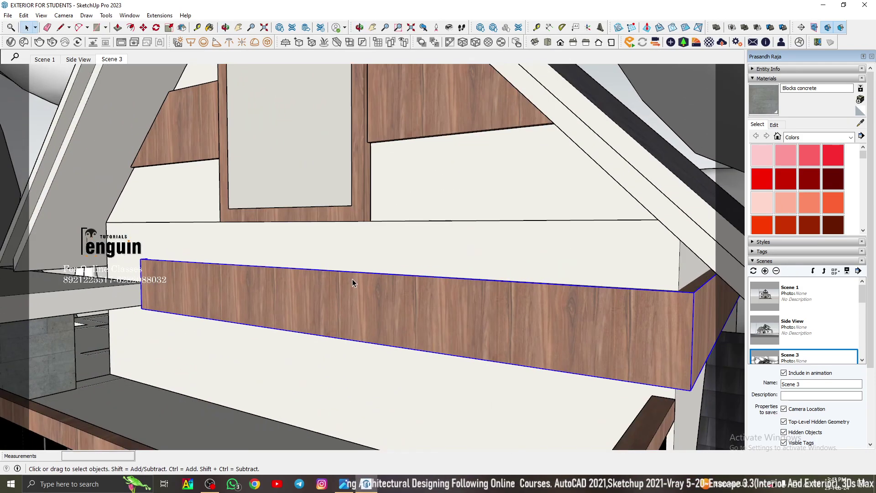
scroll(354, 284, up, 2)
mouse_move(354, 283)
middle_down()
mouse_move(499, 339)
mouse_move(560, 343)
mouse_move(544, 334)
middle_up()
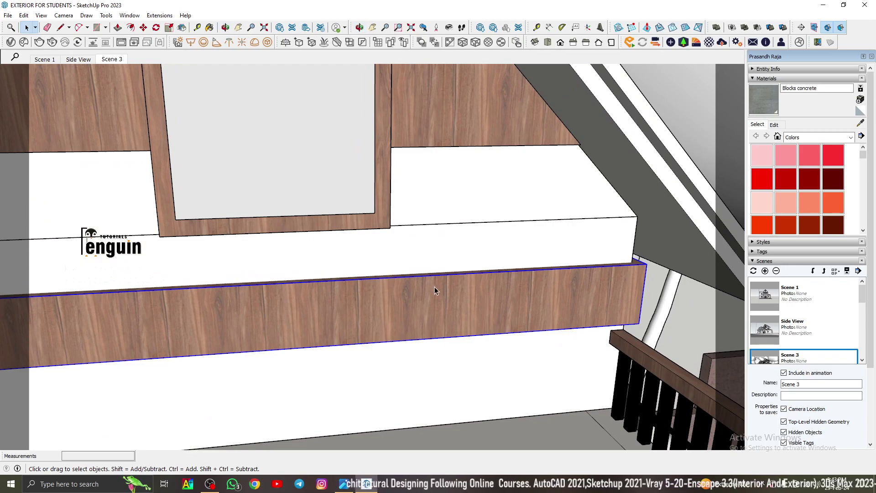
scroll(461, 293, down, 2)
scroll(412, 288, down, 2)
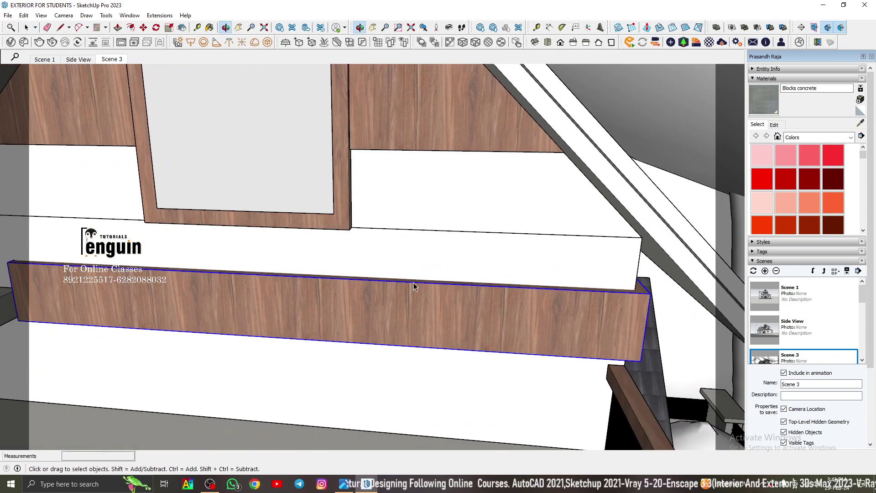
scroll(432, 296, down, 3)
middle_drag(432, 296, 324, 249)
scroll(310, 229, down, 3)
scroll(284, 208, down, 3)
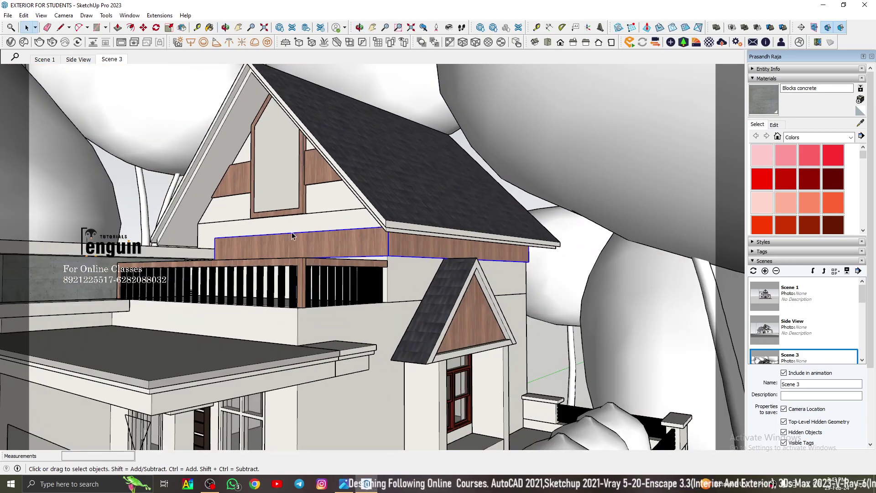
mouse_move(417, 280)
middle_down()
mouse_move(397, 261)
mouse_move(358, 337)
middle_up()
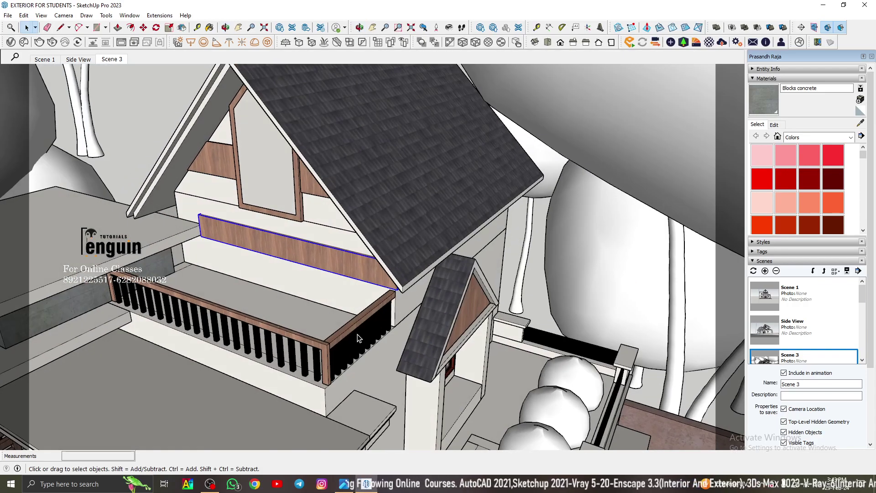
click(349, 332)
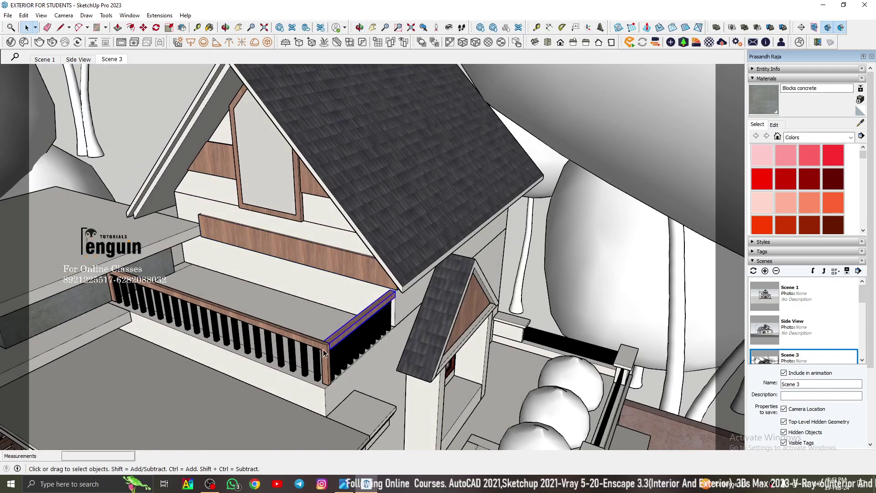
click(316, 362)
scroll(316, 363, up, 2)
scroll(335, 338, up, 2)
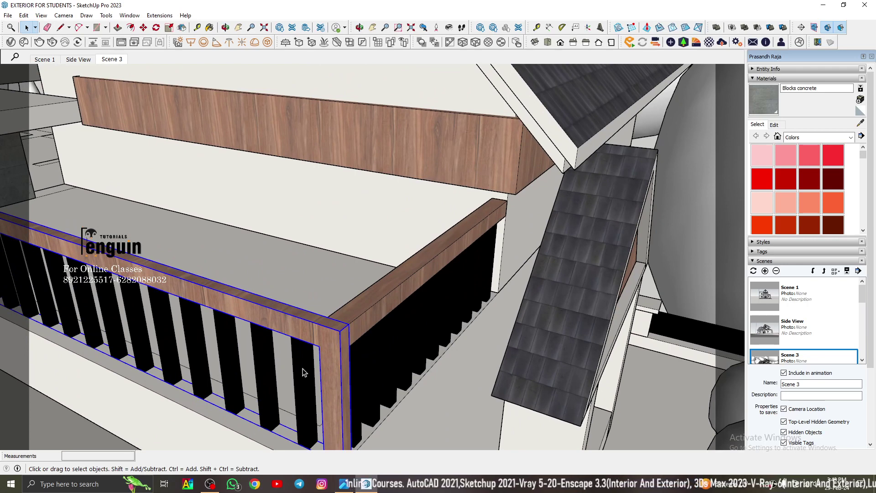
click(353, 326)
click(337, 347)
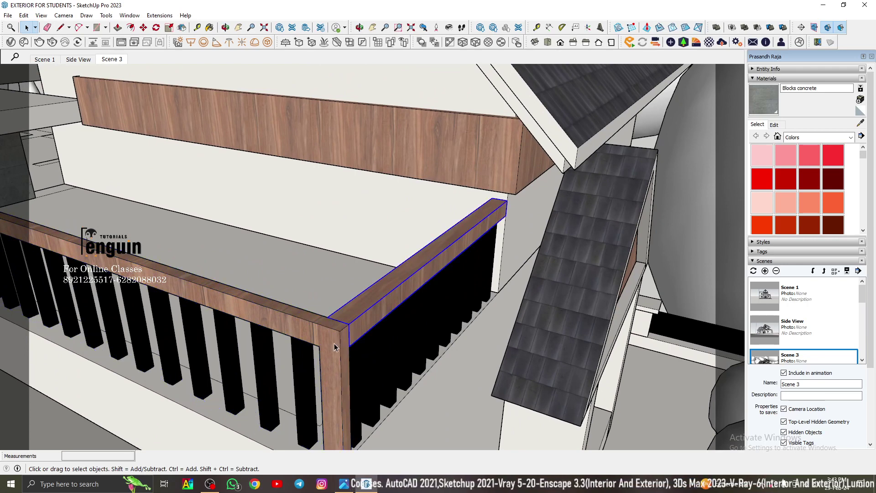
click(108, 60)
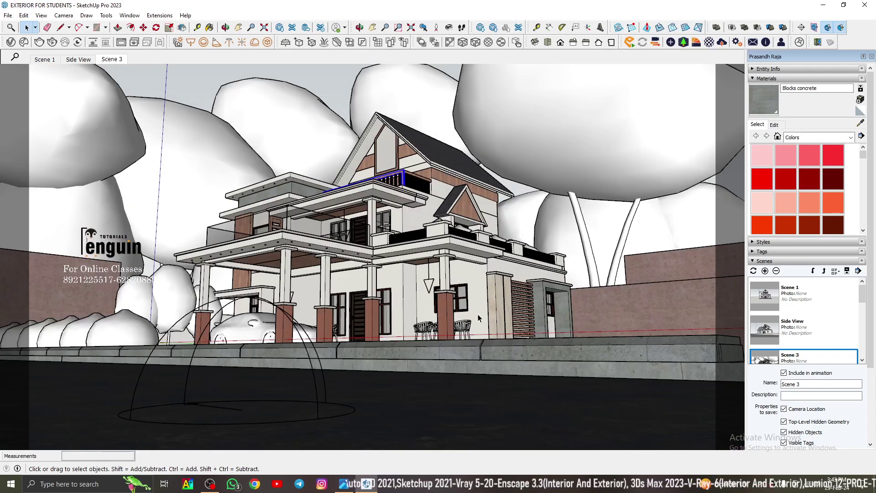
- Select the wireframe dome object, then restore Scene 3 and clear the selection
scroll(404, 305, up, 3)
click(114, 60)
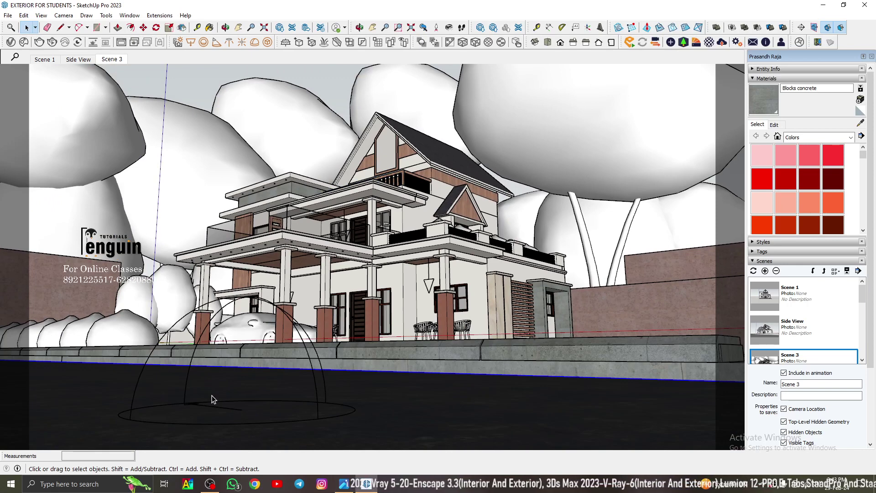
click(225, 314)
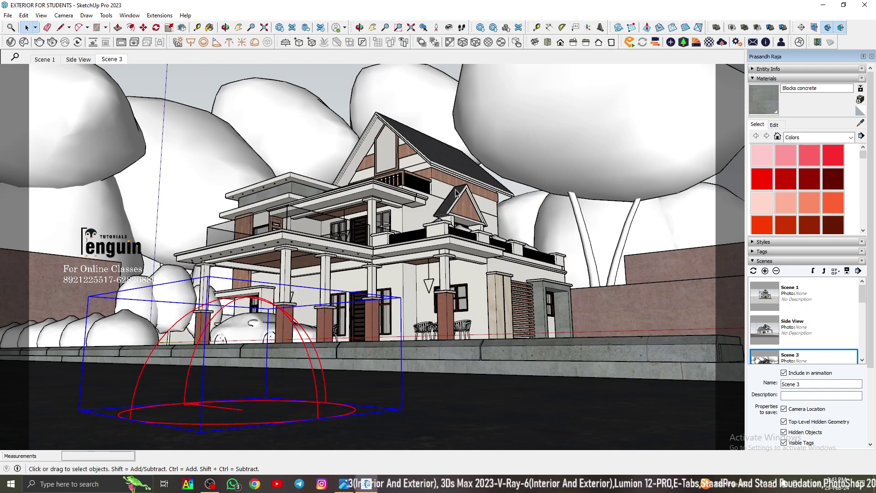
scroll(473, 203, up, 3)
click(110, 61)
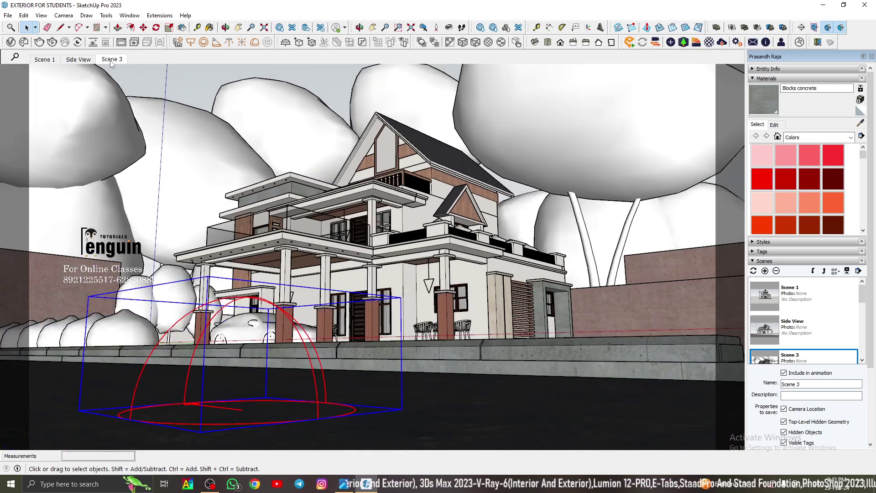
click(188, 88)
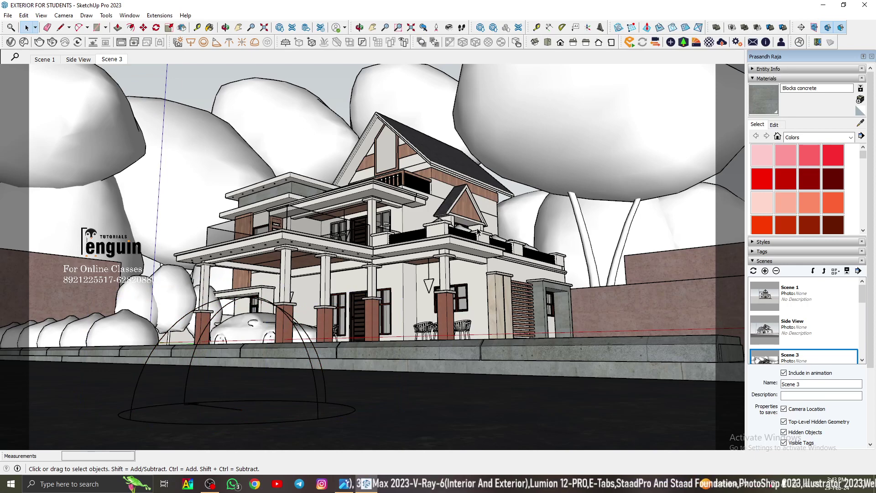
- Select the small front roof gable, switch via Scene 1 to Side View, and deselect
click(465, 212)
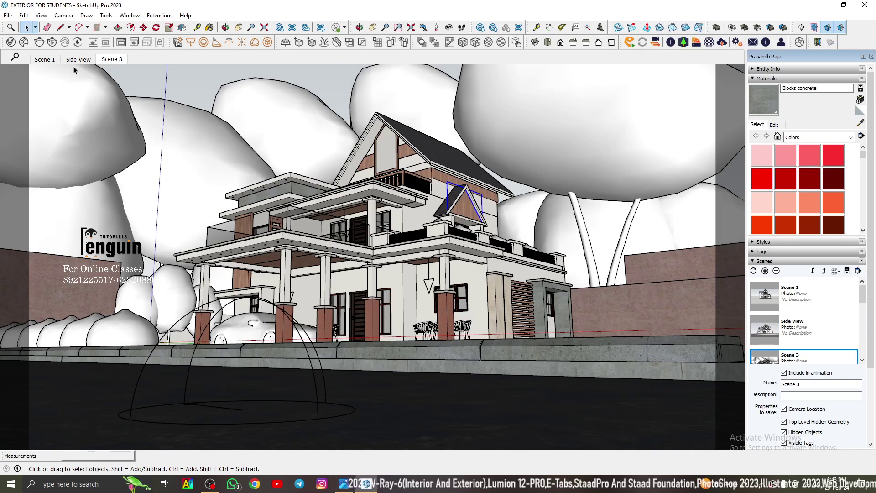
click(47, 61)
click(91, 60)
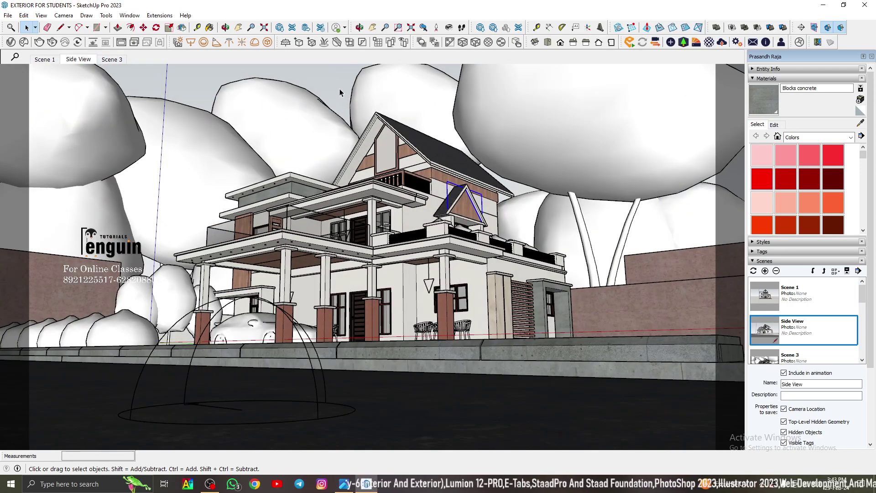
click(337, 86)
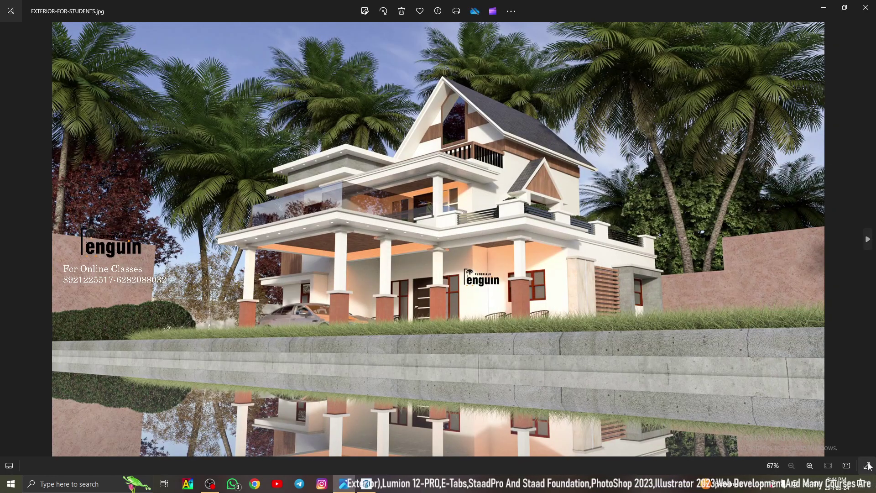
- Show the EXTERIOR-FOR-STUDENTS.jpg render full screen in Photos with F11
key(F11)
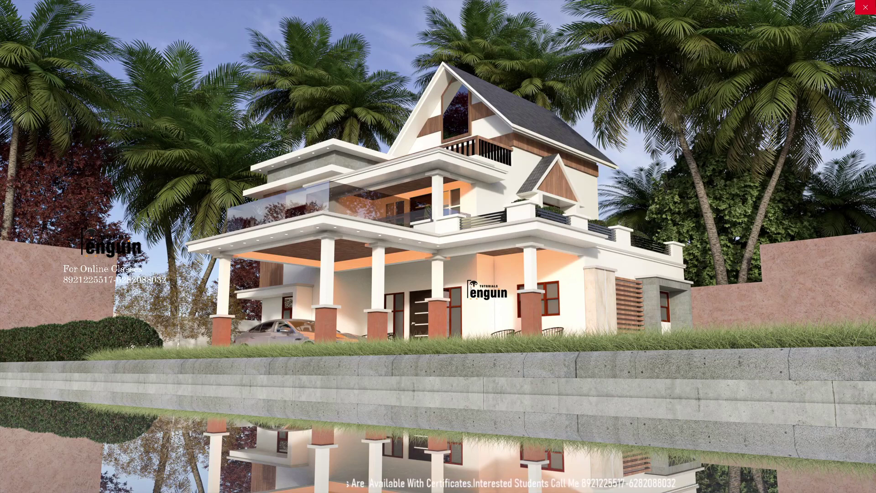
- Close the Photos render and jump to the saved Side View scene in SketchUp
click(866, 7)
mouse_move(347, 247)
middle_down()
mouse_move(391, 244)
mouse_move(320, 247)
middle_up()
scroll(390, 244, down, 3)
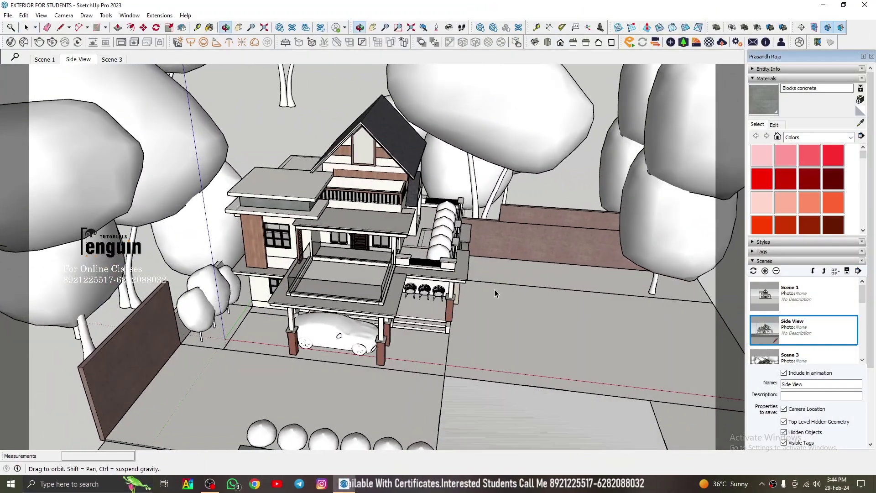
click(91, 63)
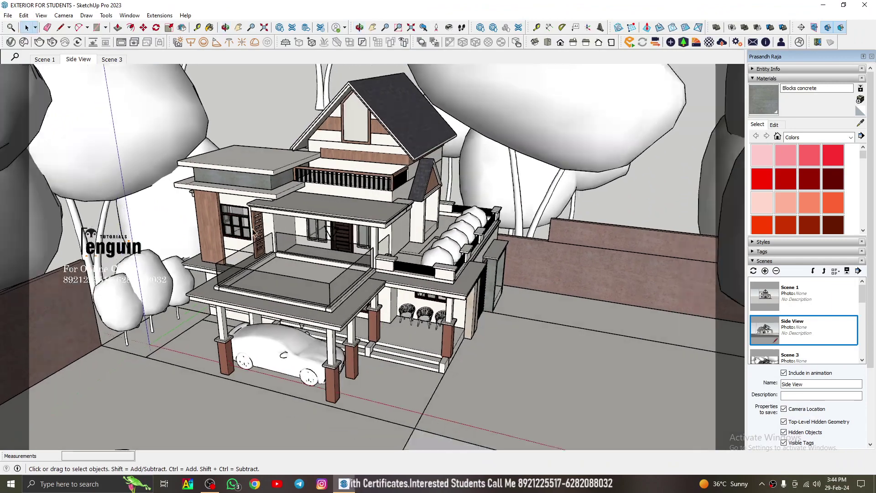
- Orbit the house to an aerial angle, then restore the Side View camera
scroll(457, 333, up, 2)
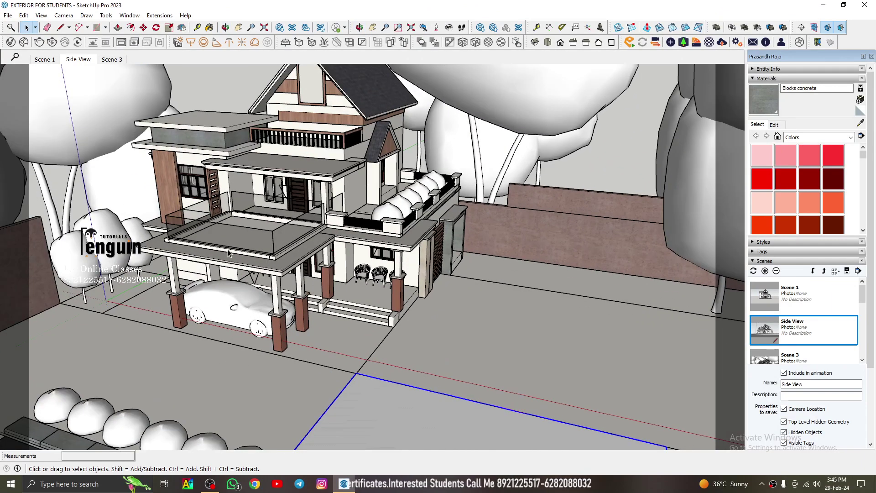
scroll(207, 266, down, 2)
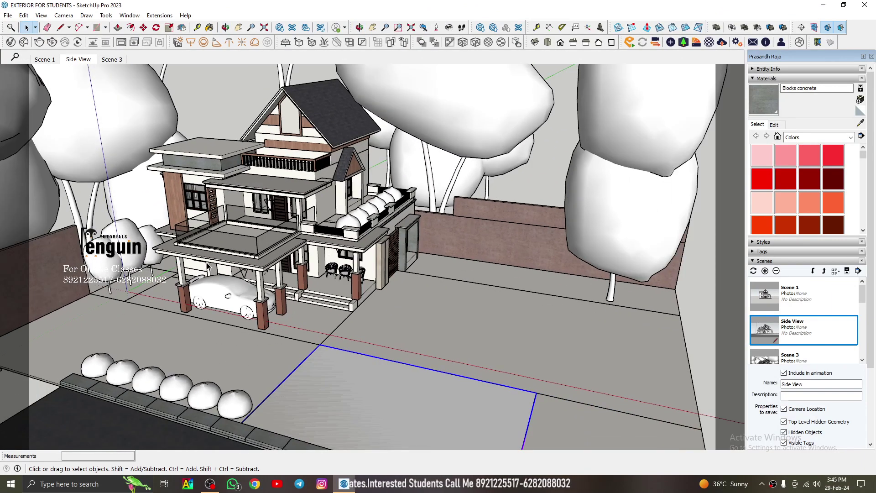
middle_drag(208, 266, 328, 279)
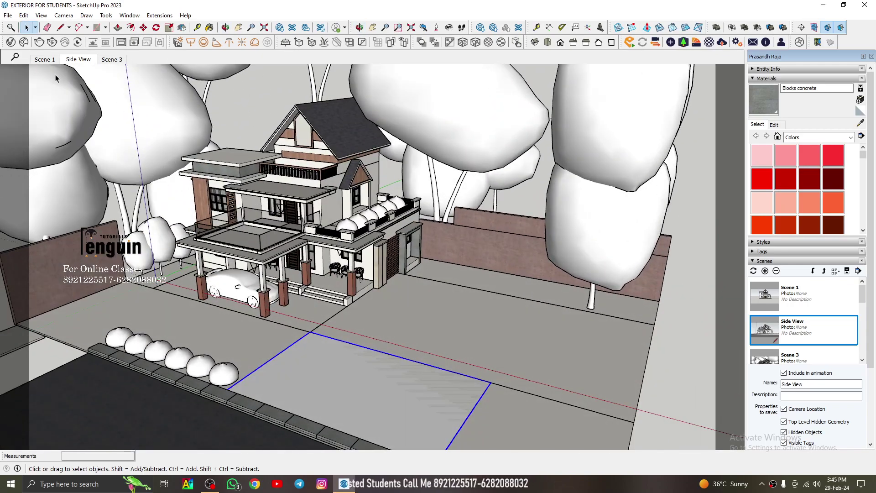
click(78, 60)
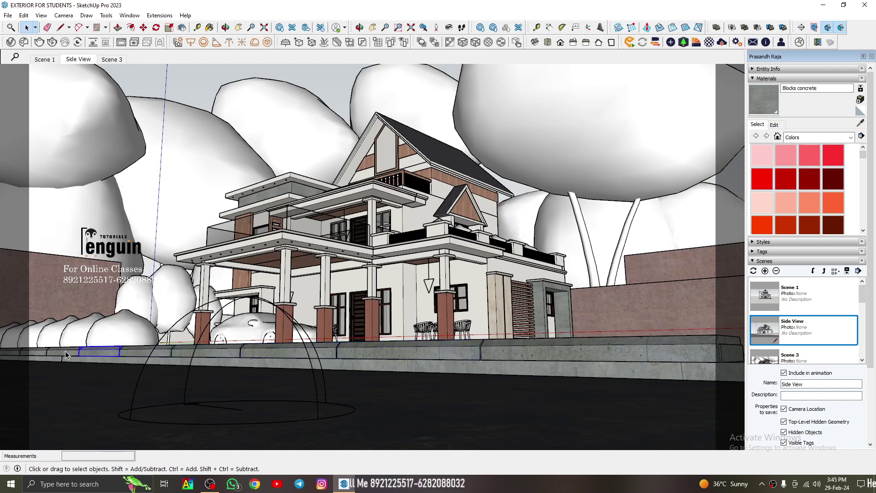
mouse_move(529, 345)
middle_down()
mouse_move(489, 396)
mouse_move(505, 376)
mouse_move(470, 358)
mouse_move(470, 411)
mouse_move(676, 415)
mouse_move(558, 385)
middle_up()
click(83, 61)
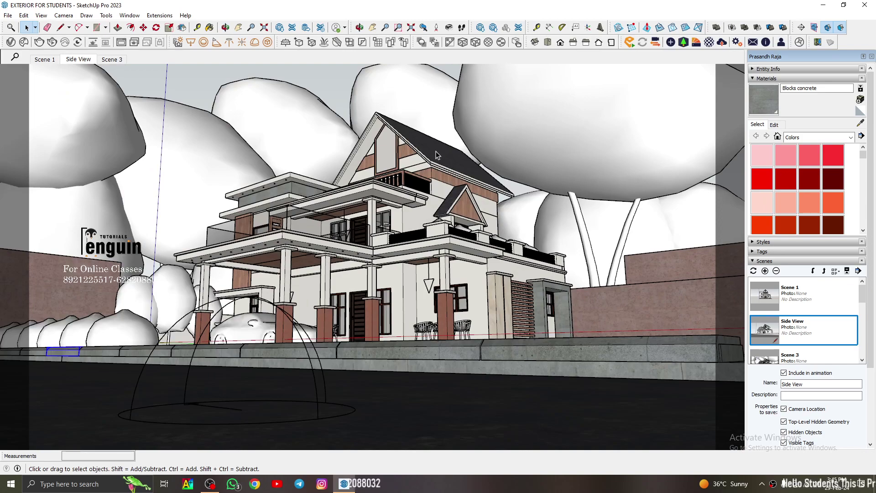
scroll(443, 133, up, 5)
mouse_move(443, 132)
middle_down()
mouse_move(456, 172)
mouse_move(675, 238)
mouse_move(411, 234)
mouse_move(601, 235)
mouse_move(235, 255)
middle_up()
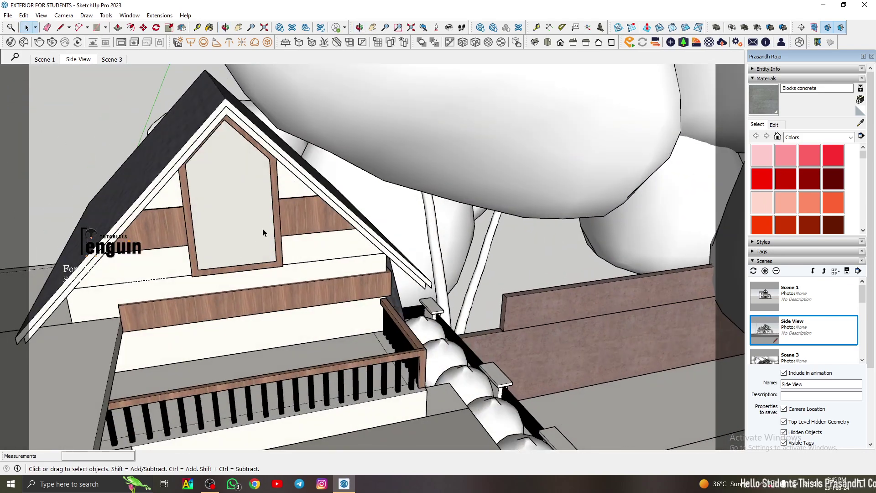
scroll(356, 184, up, 2)
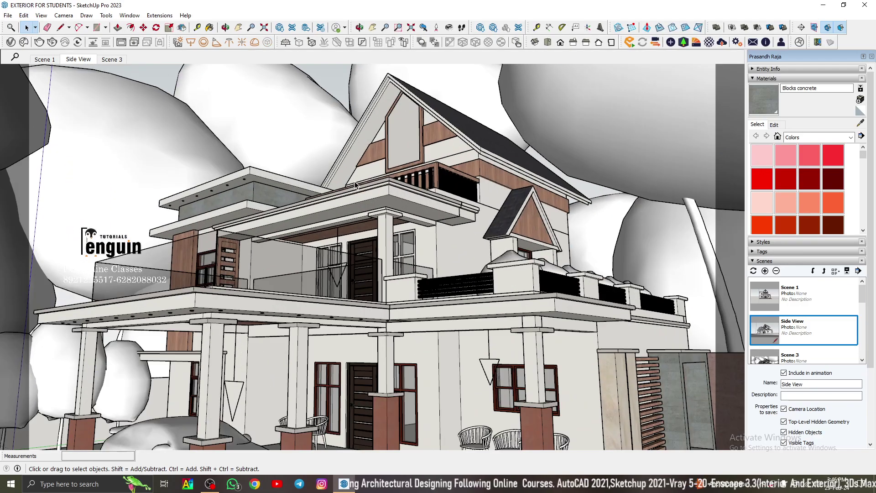
scroll(344, 182, up, 1)
scroll(342, 192, up, 1)
middle_drag(343, 193, 225, 271)
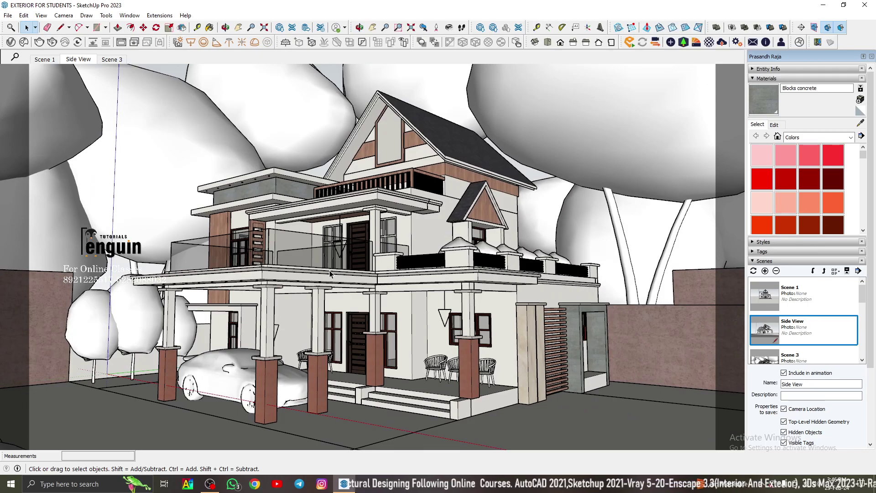
scroll(332, 274, up, 2)
scroll(331, 273, up, 2)
mouse_move(332, 274)
middle_down()
mouse_move(554, 322)
mouse_move(539, 278)
middle_up()
scroll(539, 278, down, 3)
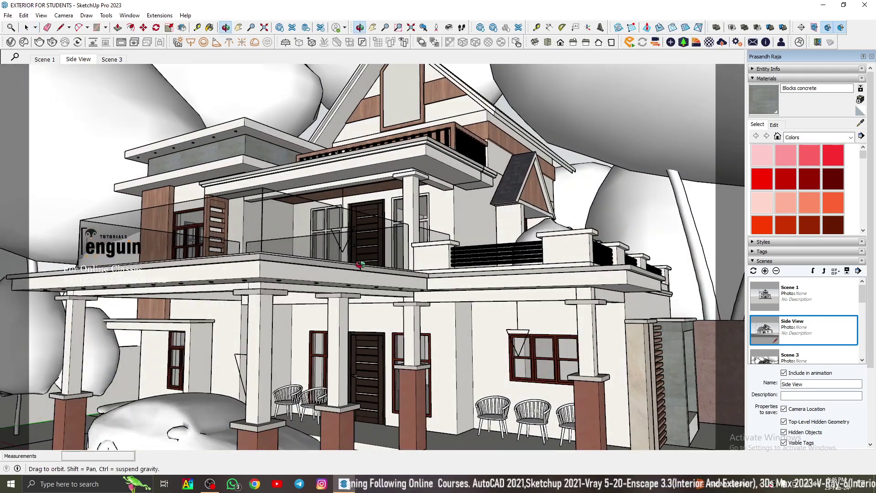
key(space)
click(78, 60)
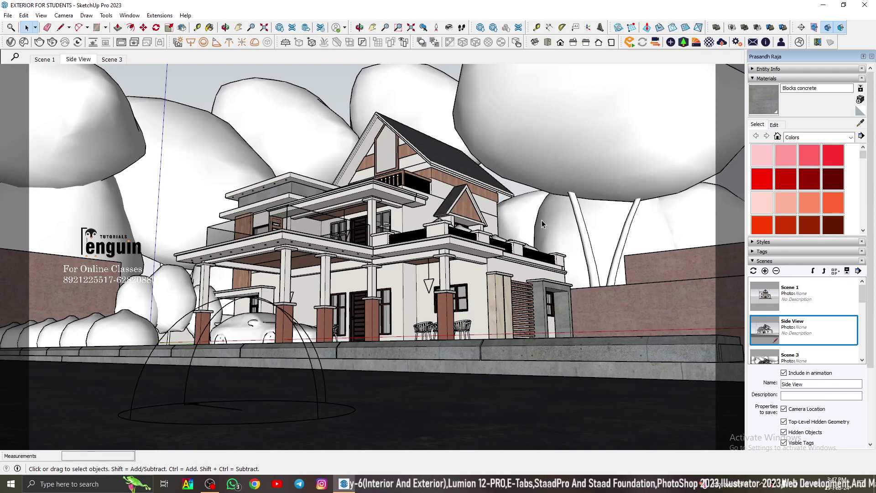
- Zoom and orbit onto the roof domes, select one, then zoom back out
scroll(445, 217, up, 2)
scroll(445, 215, up, 3)
mouse_move(445, 211)
middle_down()
mouse_move(400, 234)
mouse_move(411, 297)
middle_up()
scroll(425, 324, up, 3)
click(427, 326)
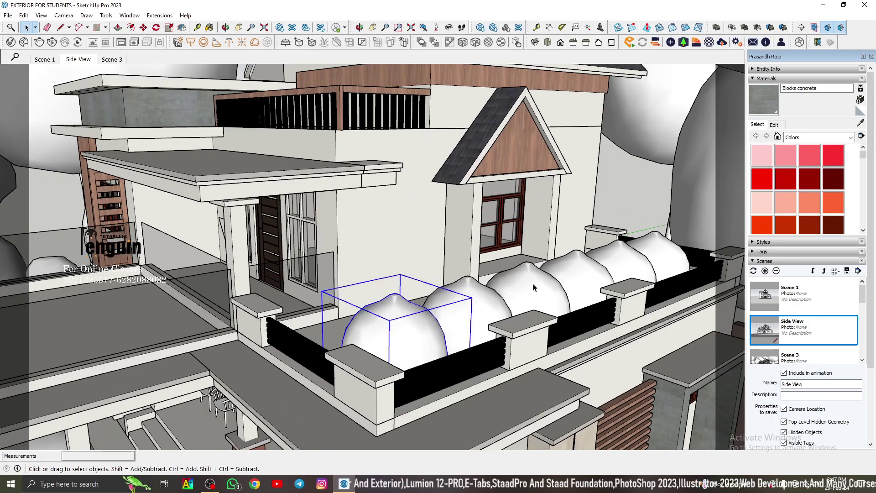
scroll(533, 287, down, 2)
scroll(535, 282, down, 2)
scroll(535, 282, down, 2)
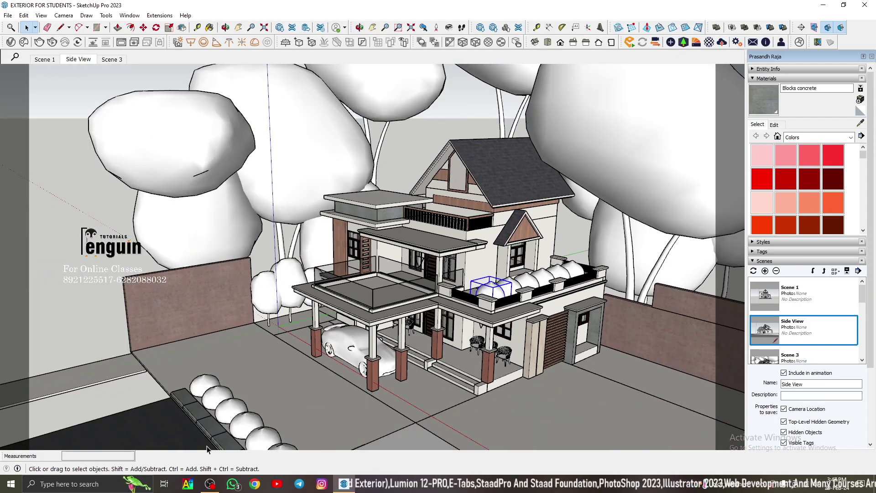
- Select another roof dome, orbit closer around the domes, then minimize SketchUp
click(226, 402)
scroll(525, 288, up, 3)
scroll(543, 281, up, 3)
middle_drag(543, 281, 547, 279)
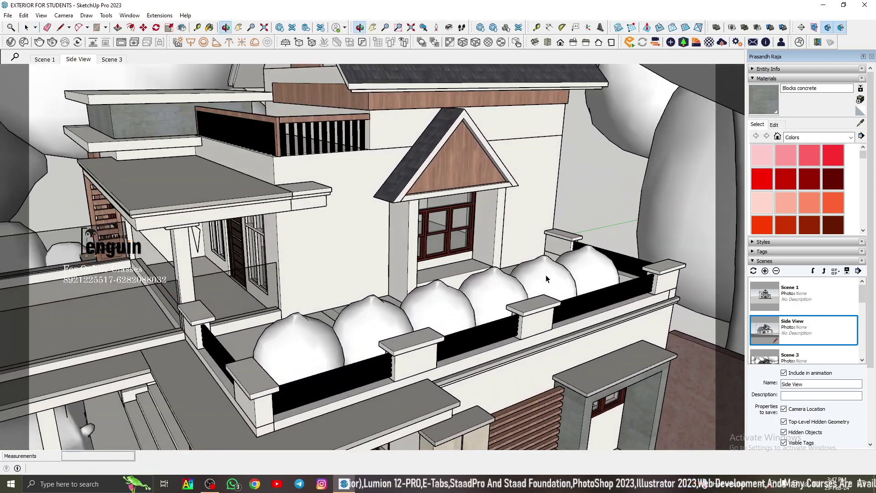
scroll(547, 279, down, 3)
scroll(547, 279, down, 2)
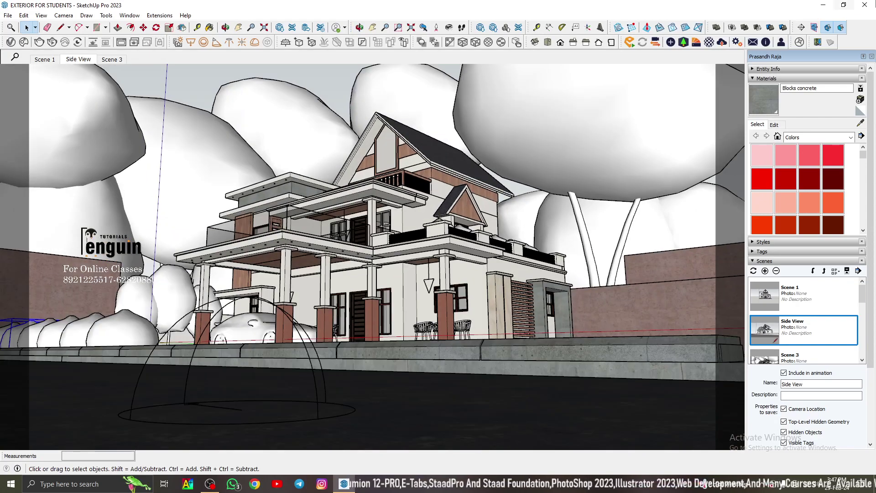
click(823, 4)
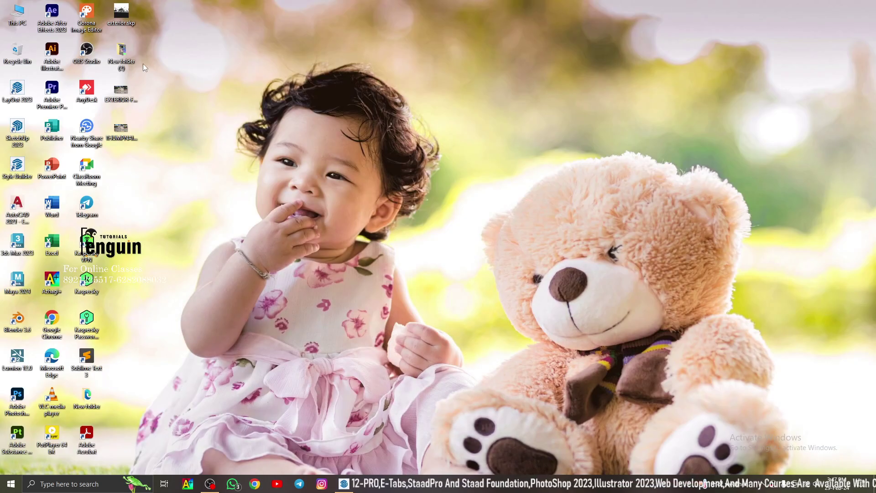
- Open EXTERIOR-FOR-STUDENTS.jpg from the desktop in Photos, close it, and restore SketchUp
double_click(120, 94)
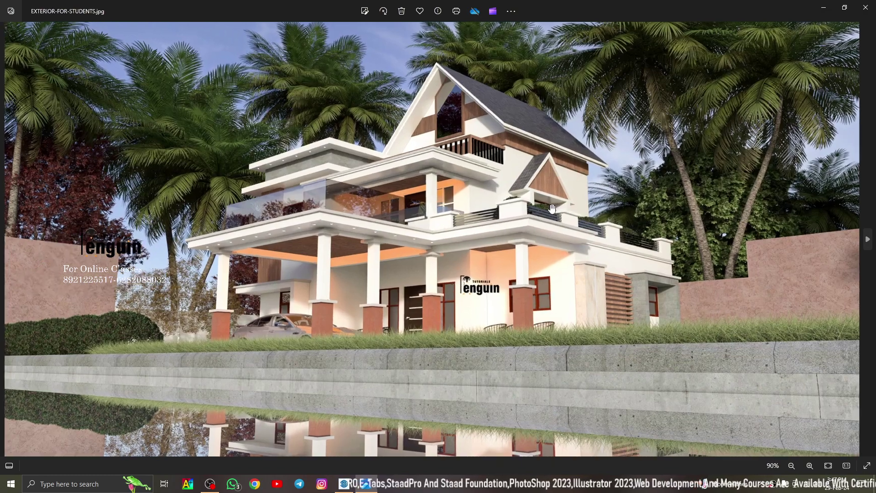
scroll(552, 209, down, 2)
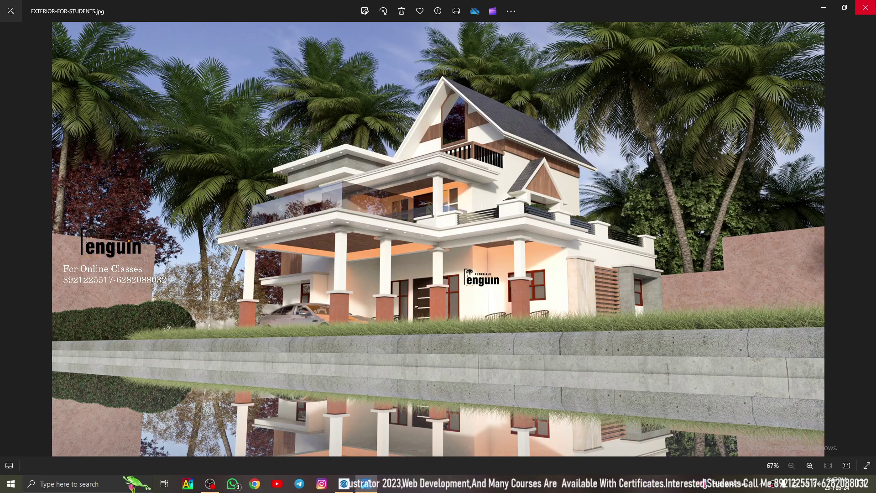
click(866, 8)
click(344, 484)
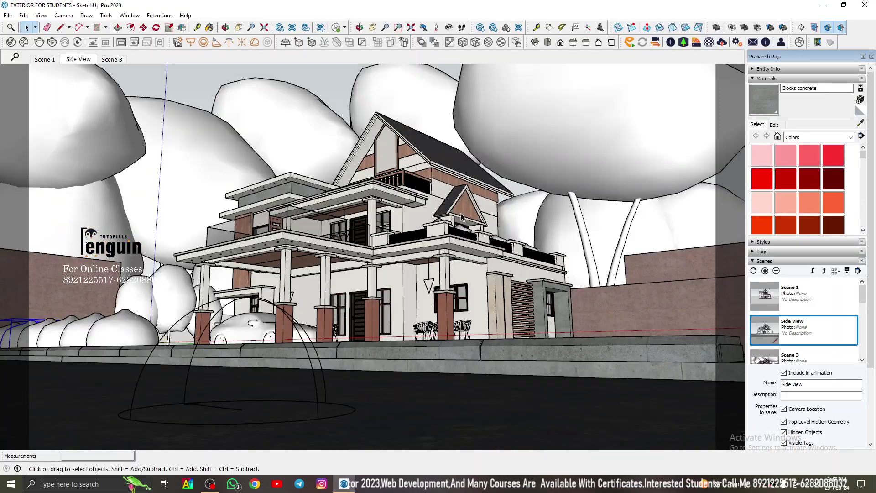